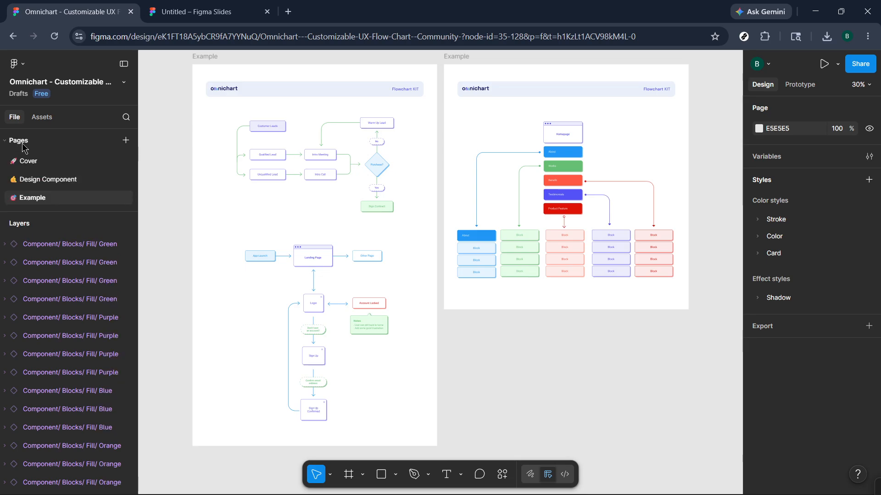
Open the Cover page of the Omnichart design file and create a new Slides file.
left_click(78, 161)
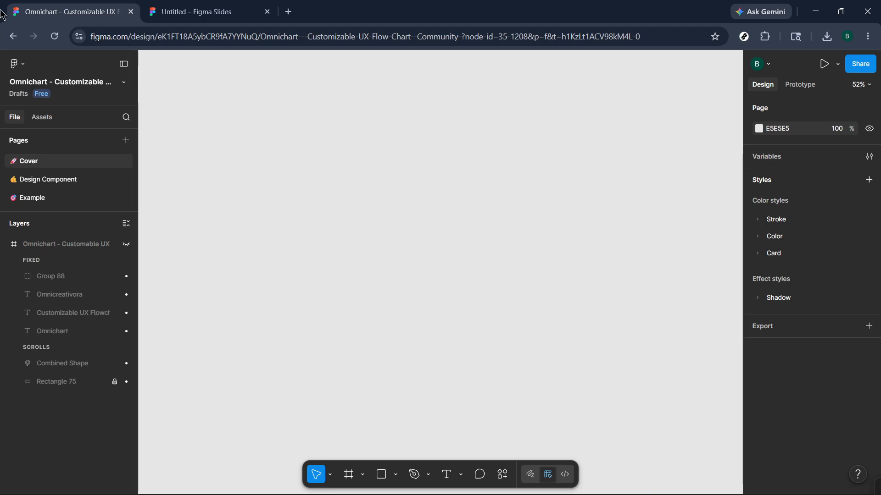
left_click(18, 65)
left_click(57, 72)
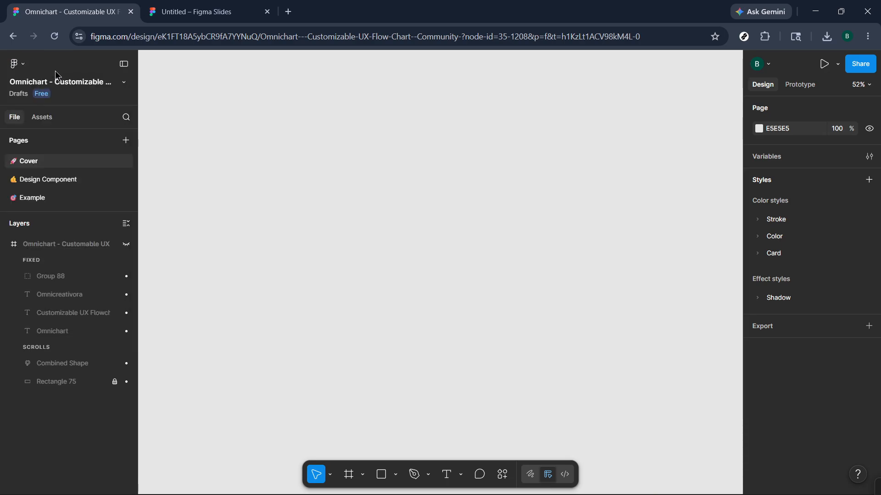
left_click(15, 69)
left_click(15, 69)
left_click(15, 68)
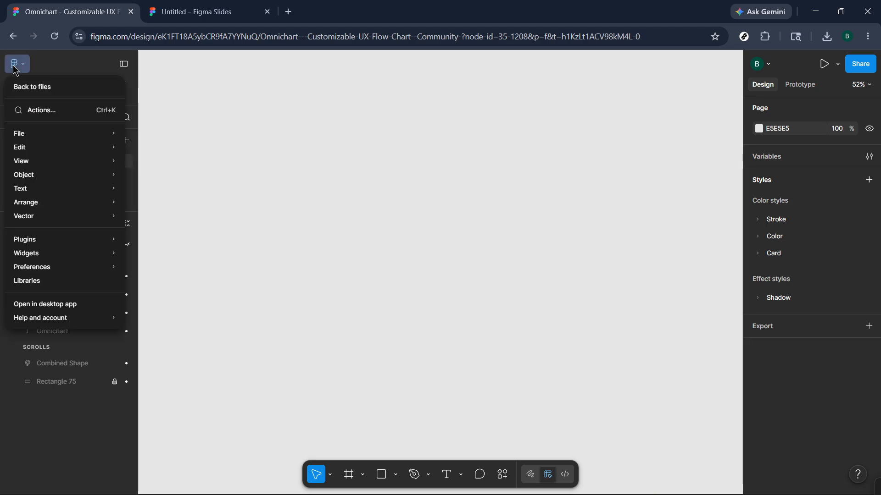
left_click(15, 68)
left_click(15, 69)
left_click(16, 69)
left_click(15, 69)
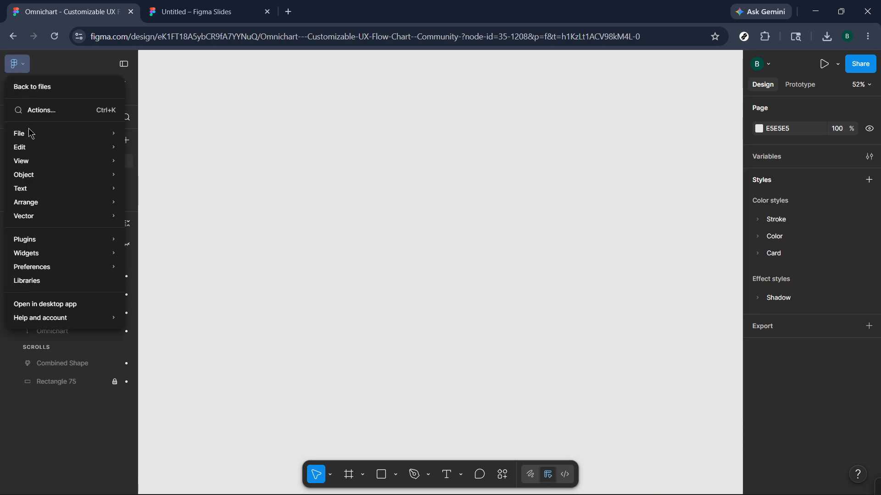
mouse_move(31, 135)
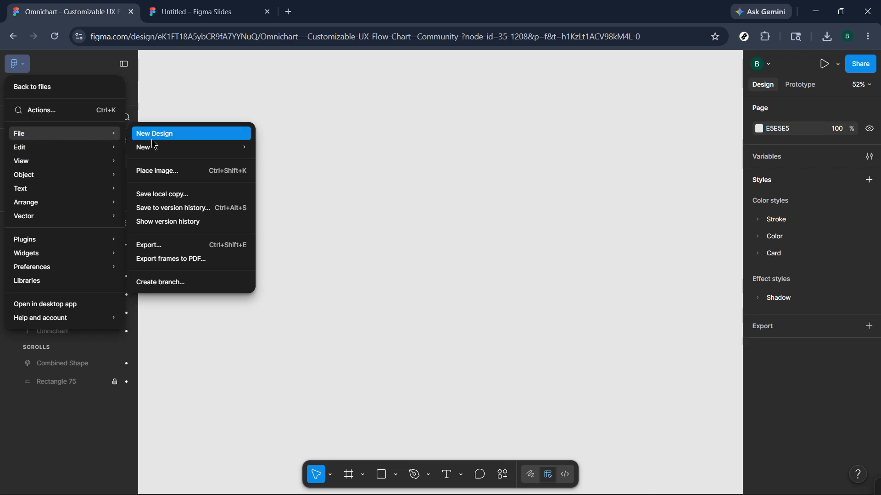
mouse_move(153, 149)
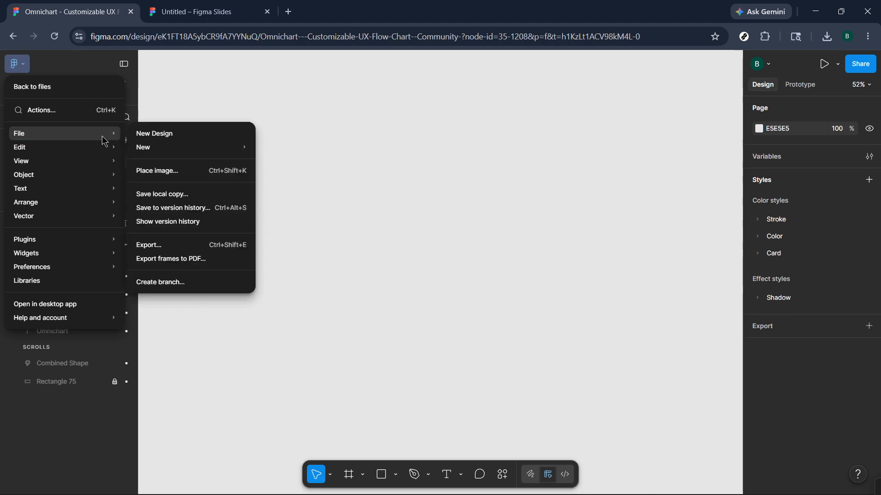
mouse_move(254, 154)
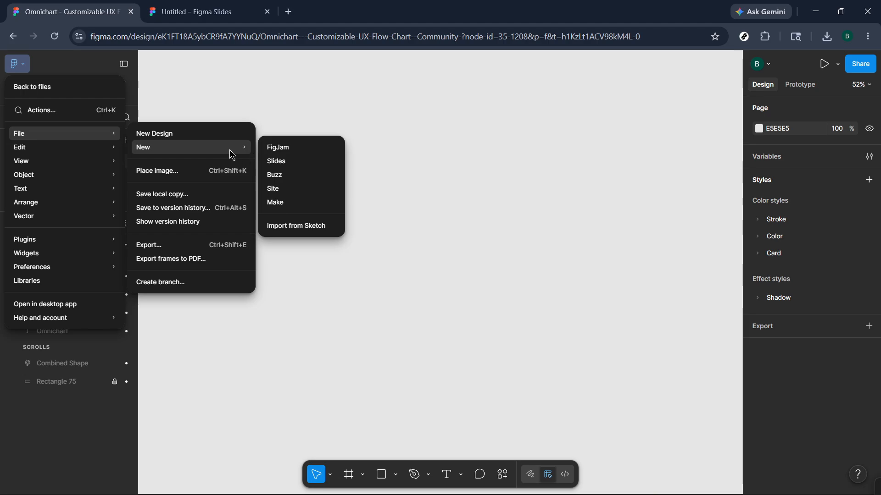
left_click(278, 164)
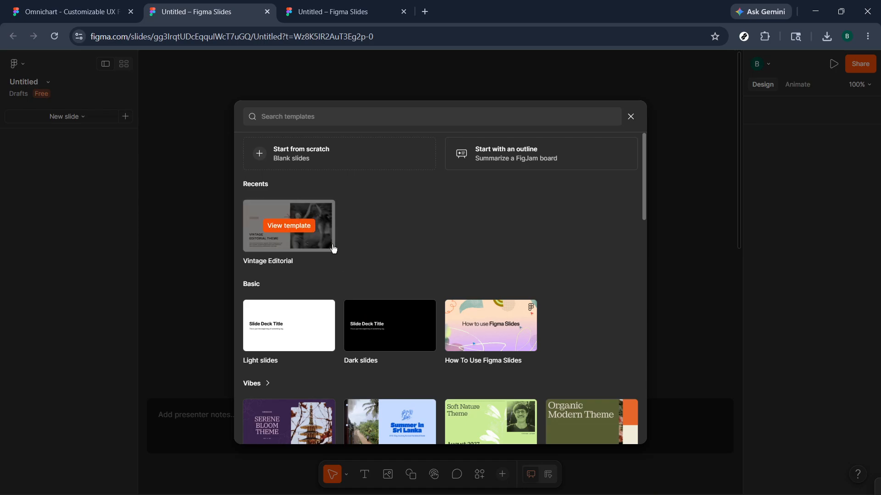
Look through the slide template gallery, from the recent and basic templates to Pitches & Talks.
scroll(294, 229, "down", 20)
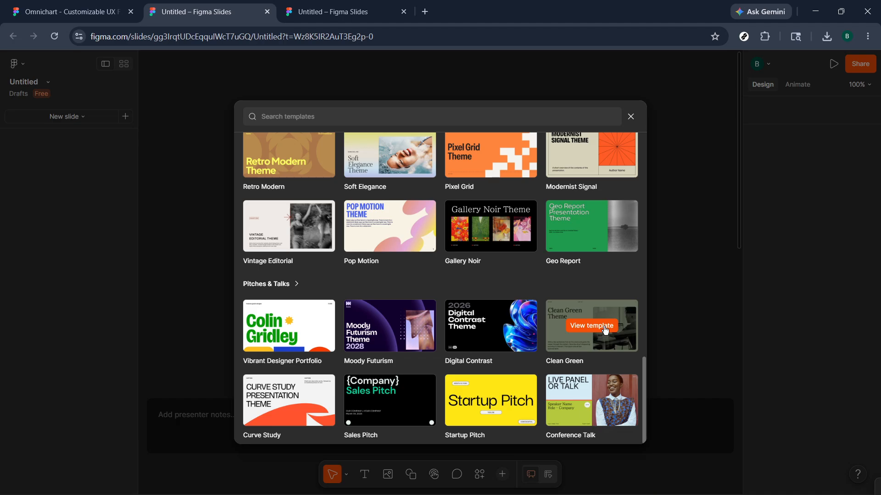
scroll(556, 386, "up", 6)
scroll(556, 385, "up", 18)
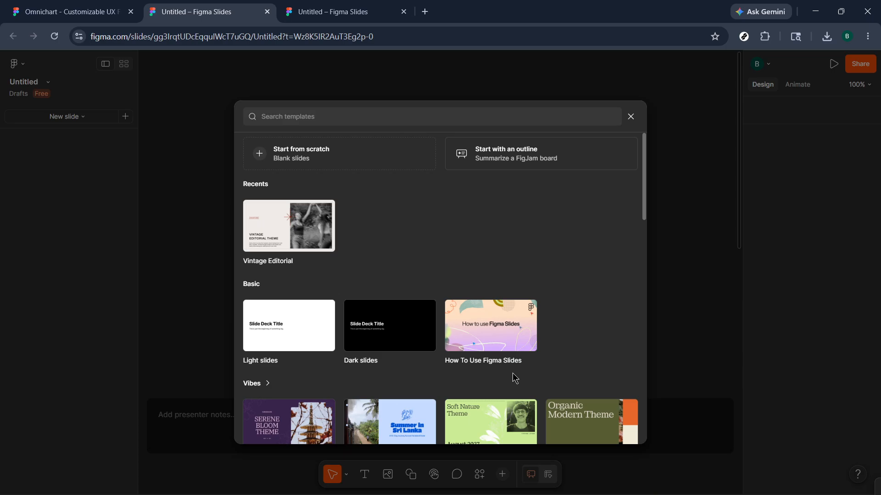
mouse_move(282, 214)
scroll(346, 312, "down", 4)
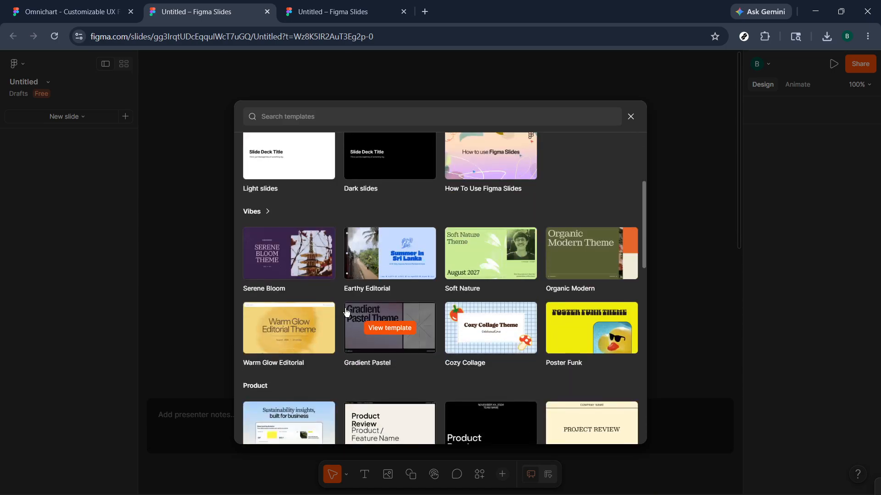
scroll(344, 307, "down", 3)
scroll(334, 298, "down", 8)
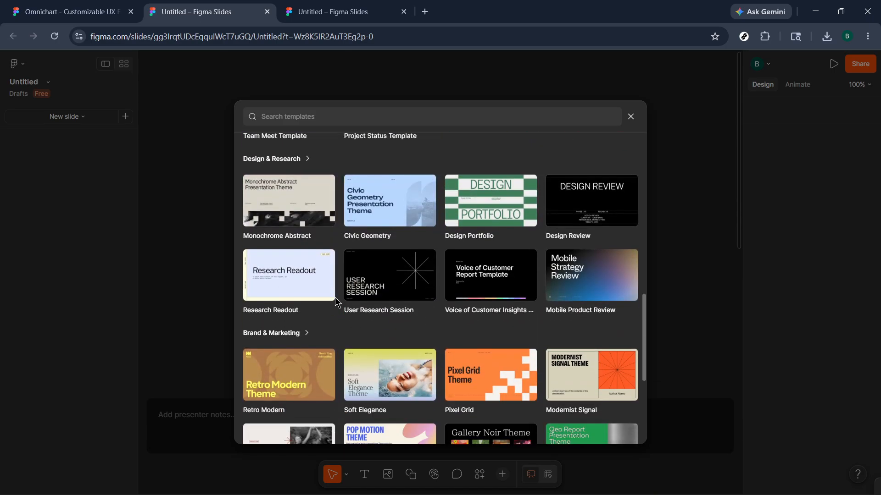
scroll(327, 298, "down", 1)
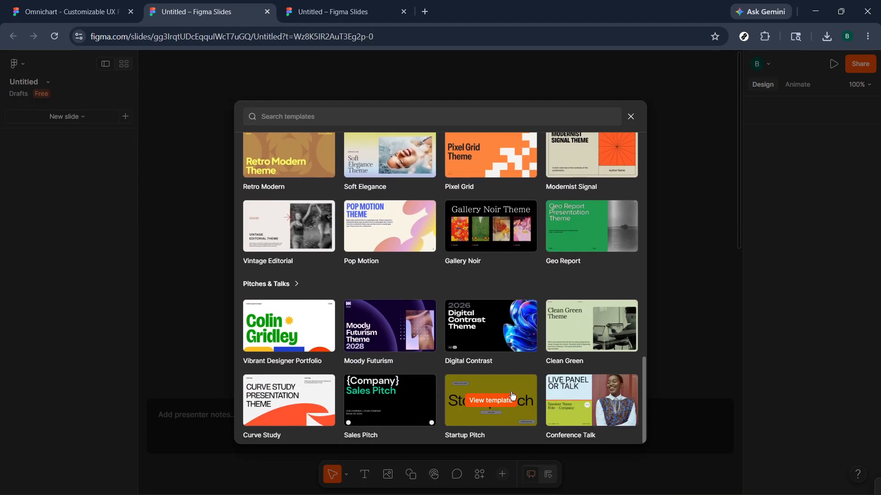
scroll(538, 389, "up", 10)
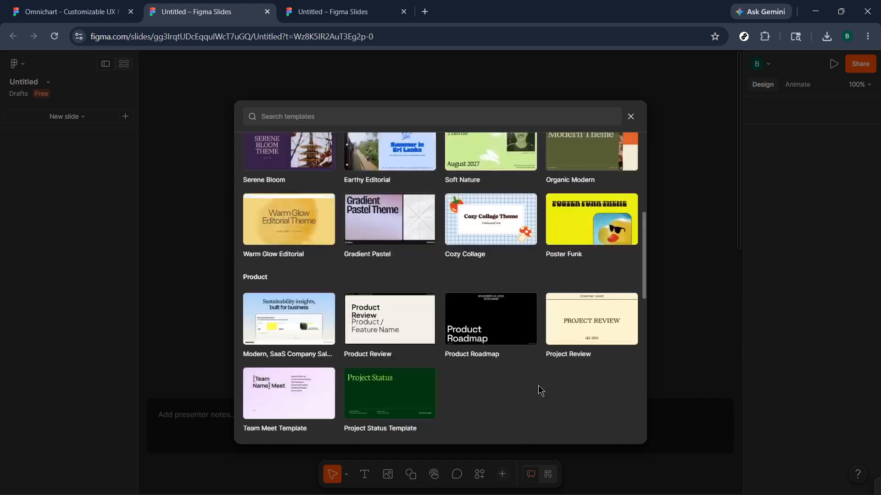
scroll(301, 261, "up", 2)
Open the Vintage Editorial template and add its single large beach photo slide with a caption.
left_click(295, 228)
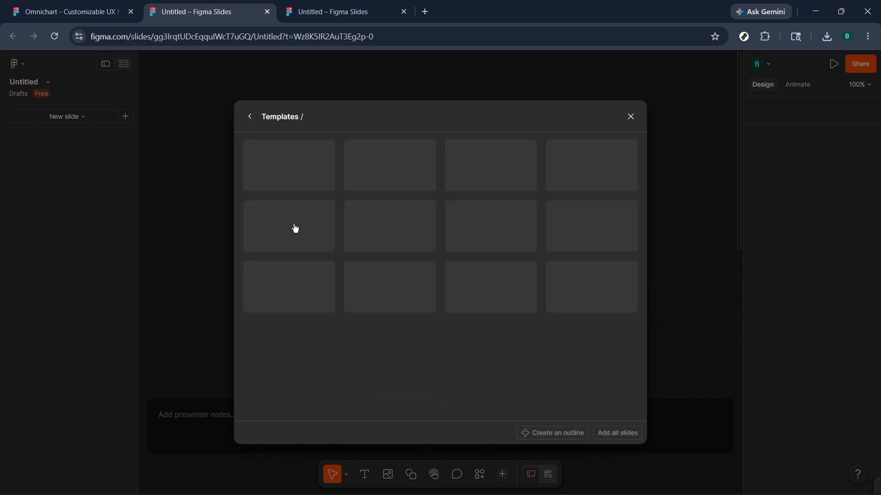
scroll(402, 275, "down", 5)
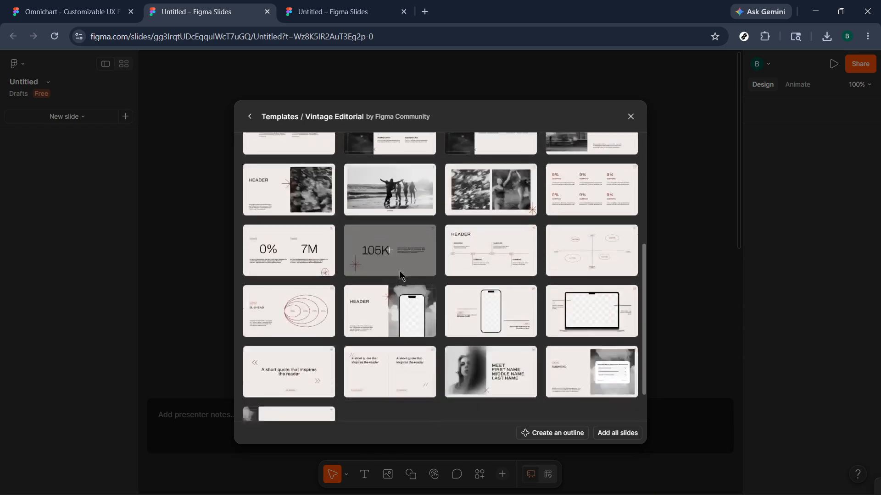
scroll(426, 290, "down", 1)
scroll(395, 266, "up", 3)
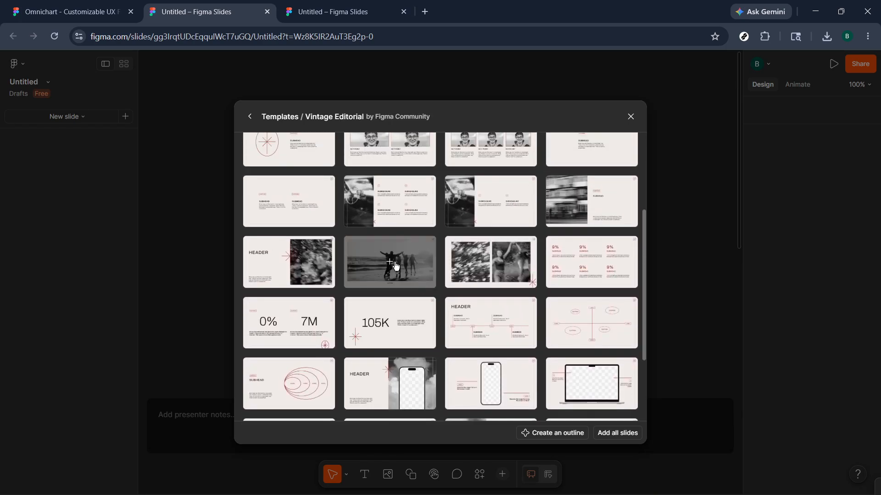
left_click(389, 264)
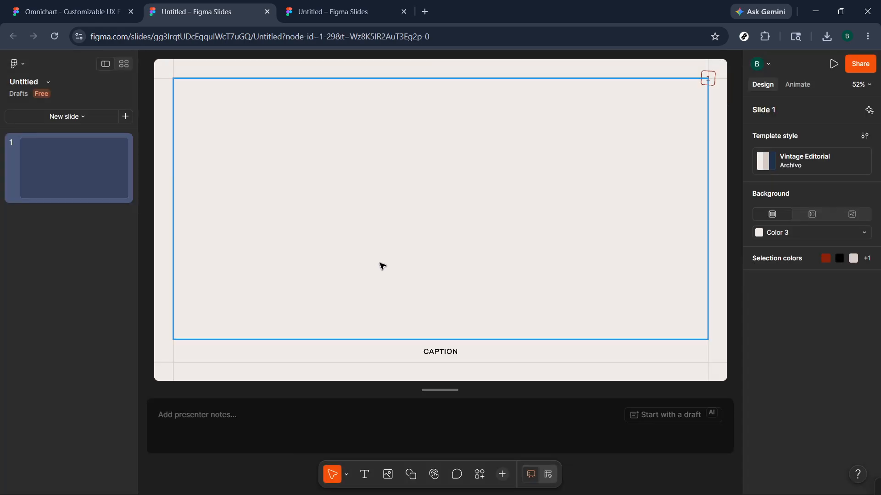
Add the template layout with a car photo and four numbered subheadlines as slide 2.
left_click(70, 121)
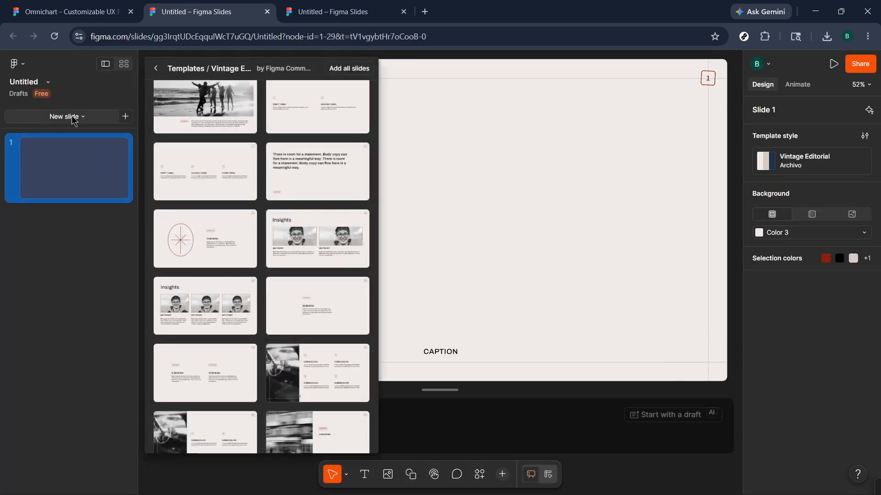
left_click(321, 338)
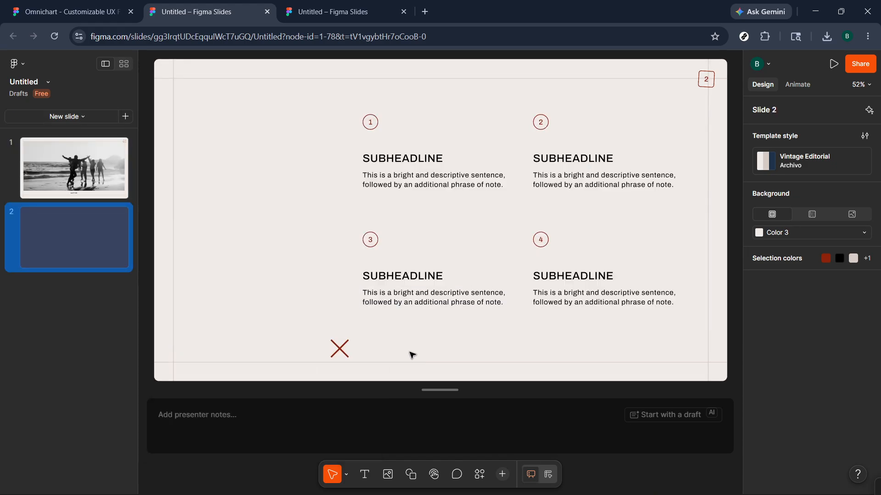
scroll(390, 305, "down", 1)
Replace the caption under the beach photo on slide 1 with "SCREEN SHOTS FROM TIMES".
left_click(107, 183)
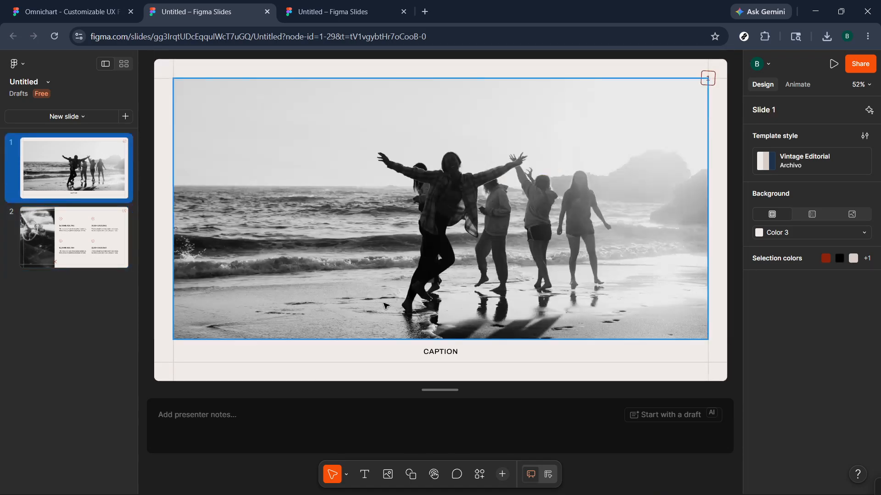
double_click(446, 352)
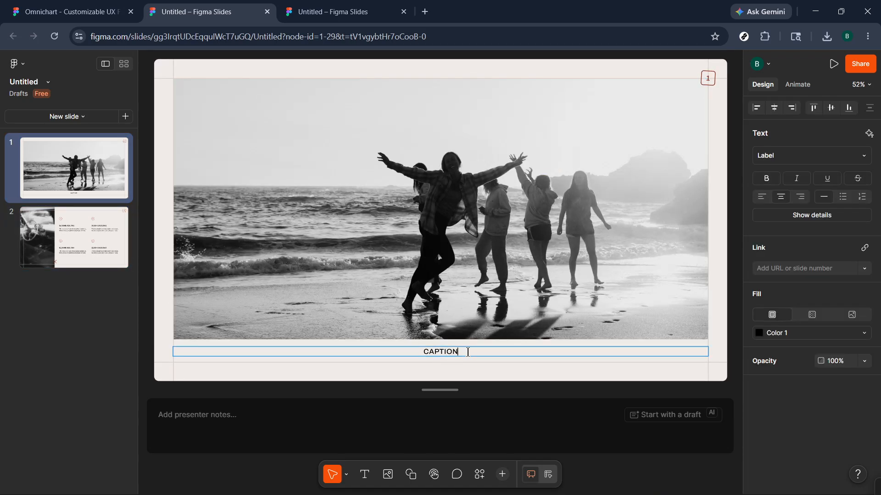
key("BackSpace")
key("BackSpace")
type("T")
type("screen sho")
type("ts")
type(" from")
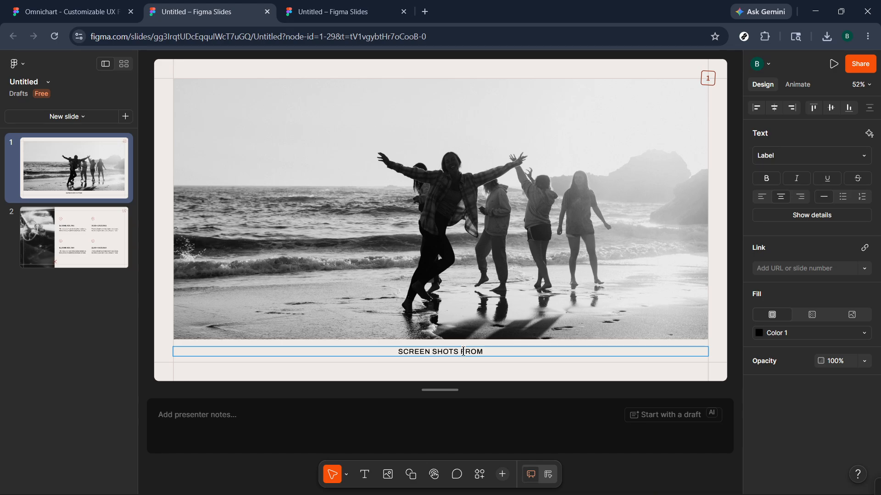
type(" ti")
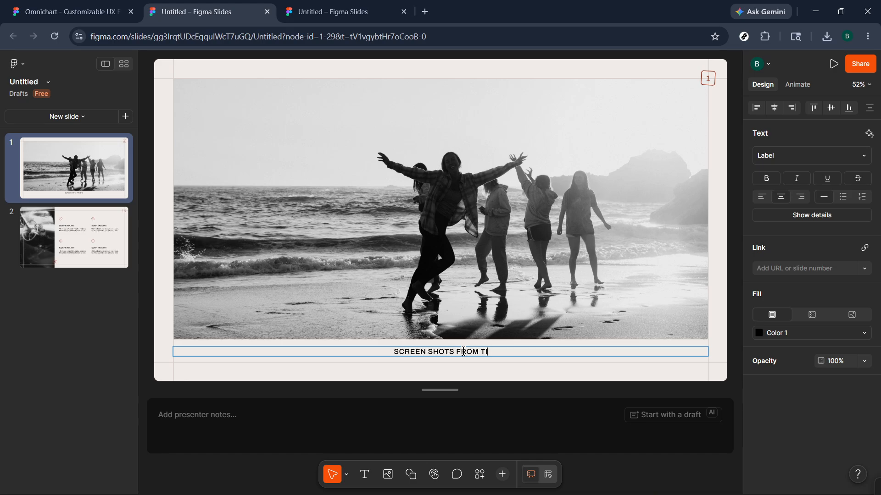
key("BackSpace")
type("imes")
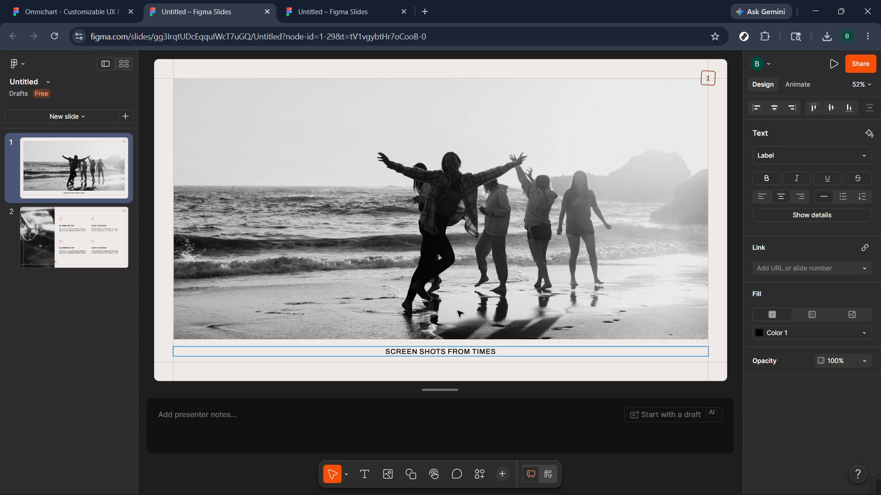
left_click(69, 233)
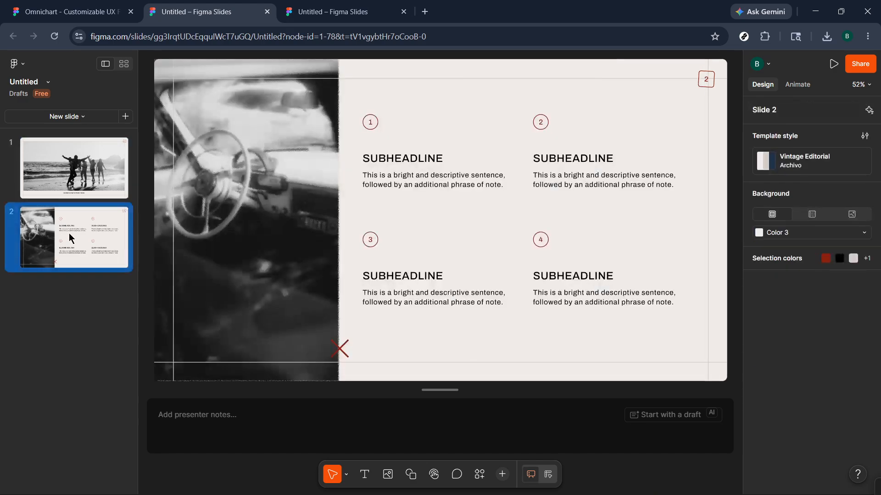
double_click(256, 229)
mouse_move(819, 221)
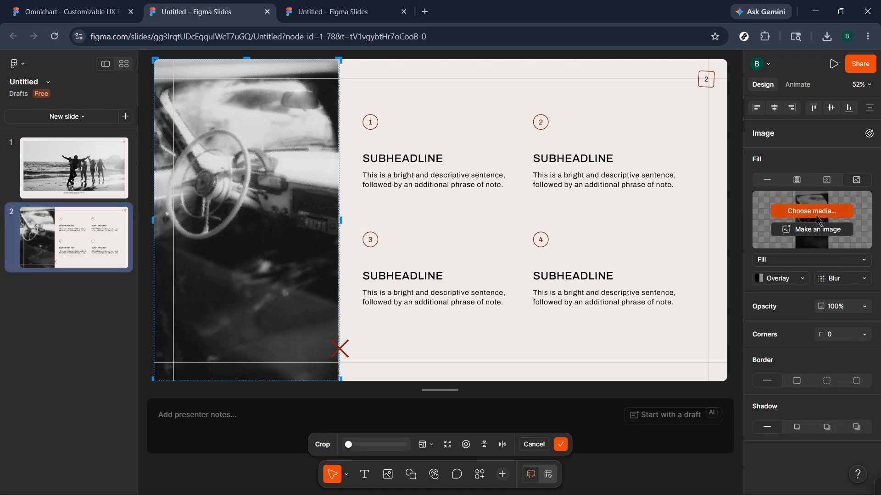
left_click(826, 214)
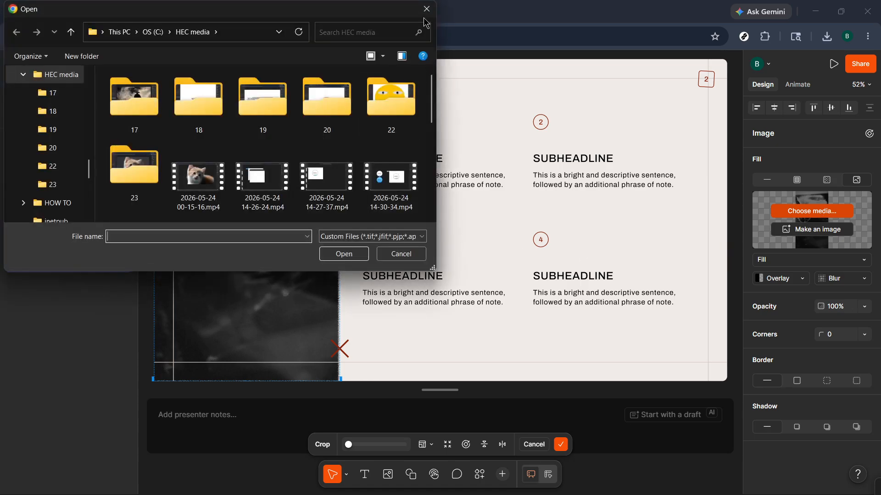
left_click(426, 9)
left_click(434, 279)
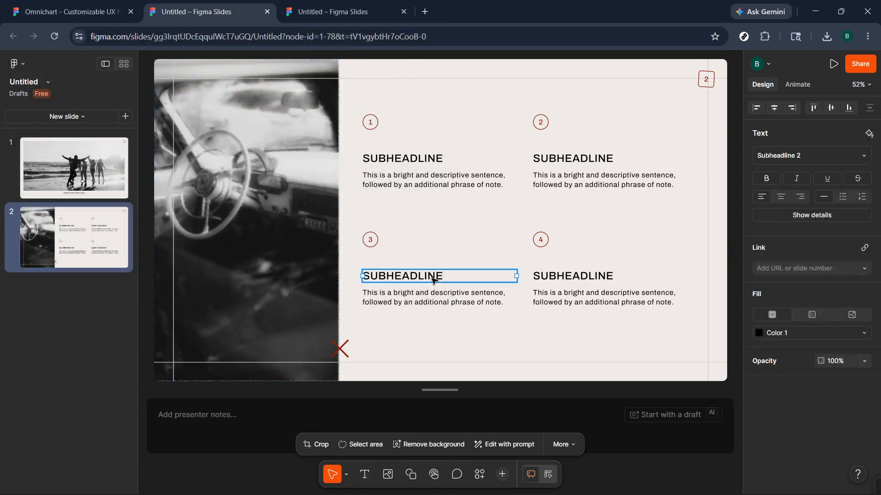
scroll(286, 240, "down", 1)
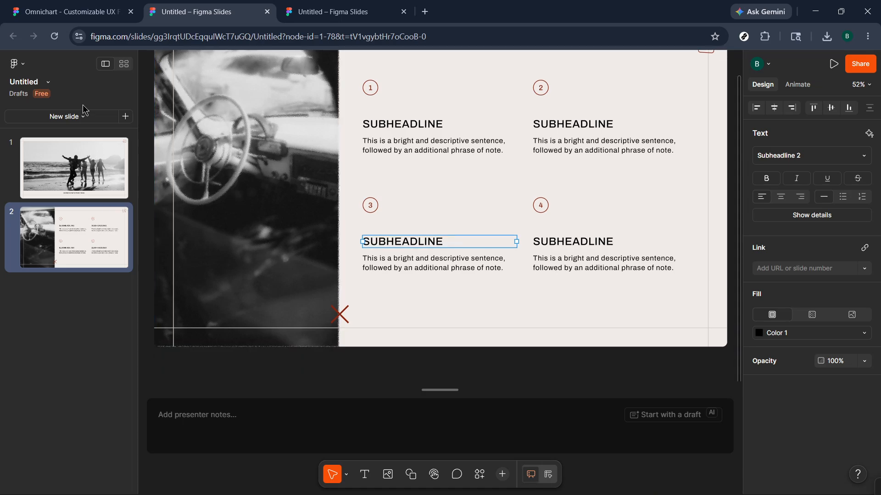
Add the template layout with two side-by-side photos as slide 3 and return to slide 1.
left_click(89, 120)
scroll(276, 308, "down", 5)
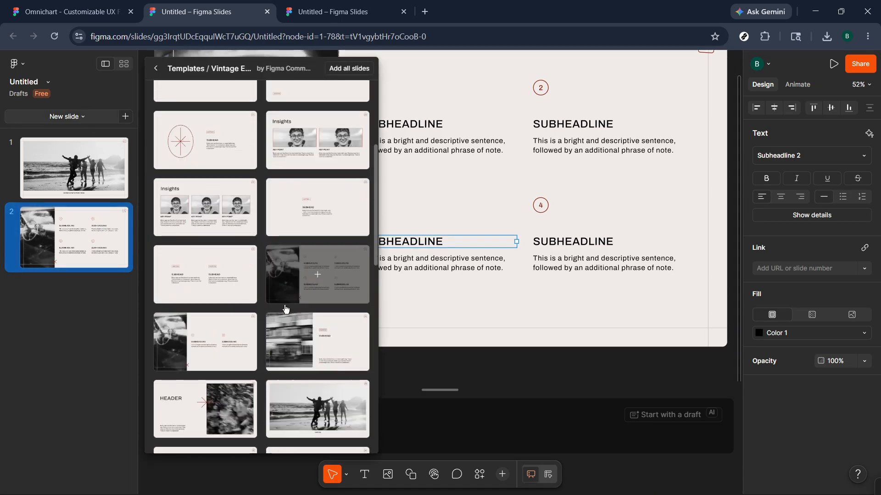
left_click(230, 340)
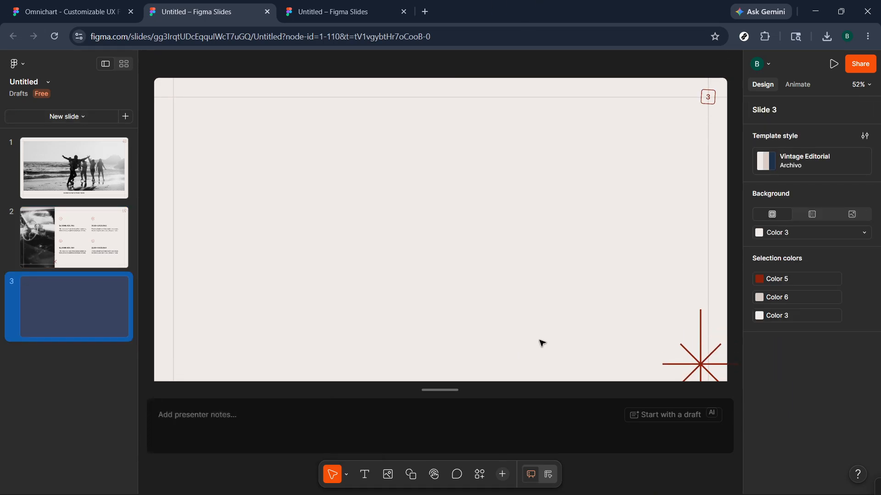
scroll(522, 396, "down", 2)
scroll(522, 395, "up", 2)
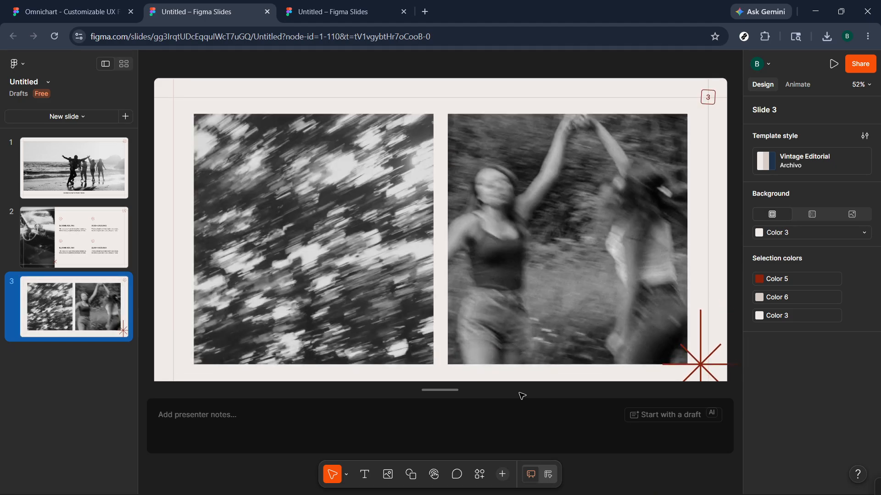
scroll(522, 395, "down", 1)
left_click(108, 248)
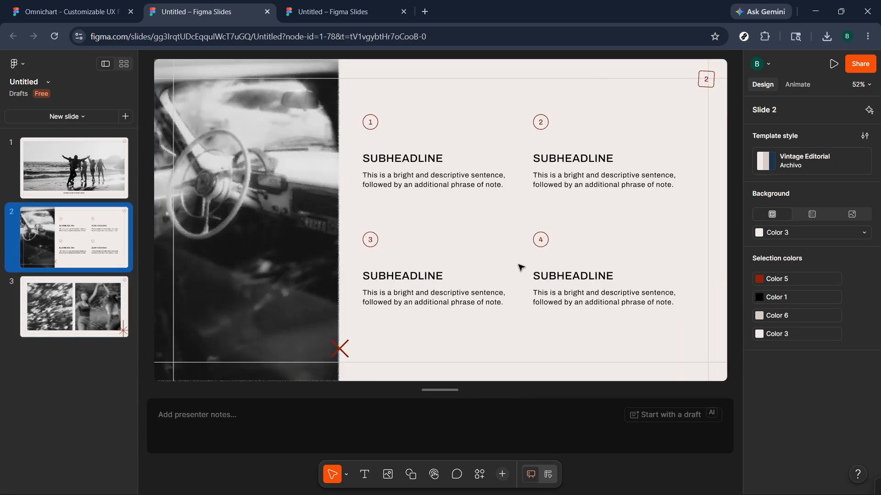
left_click(102, 173)
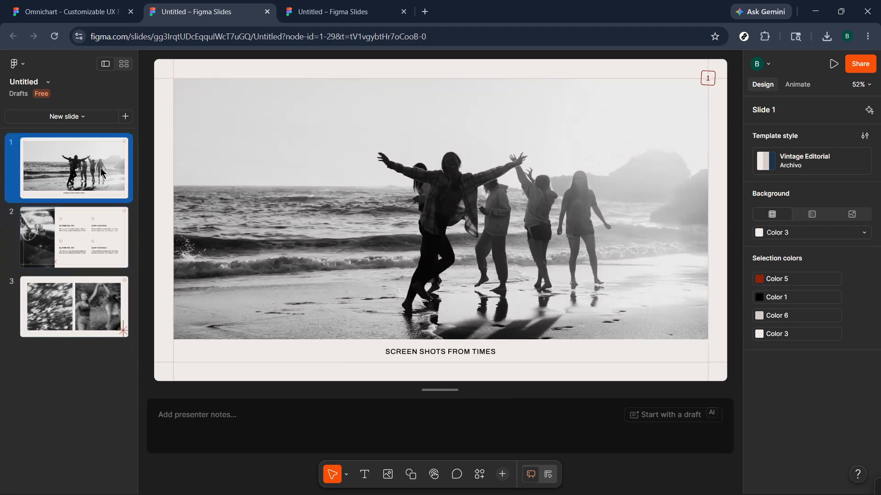
Inspect the properties of the caption and beach photo on slide 1, and view slides 2 and 3.
left_click(488, 352)
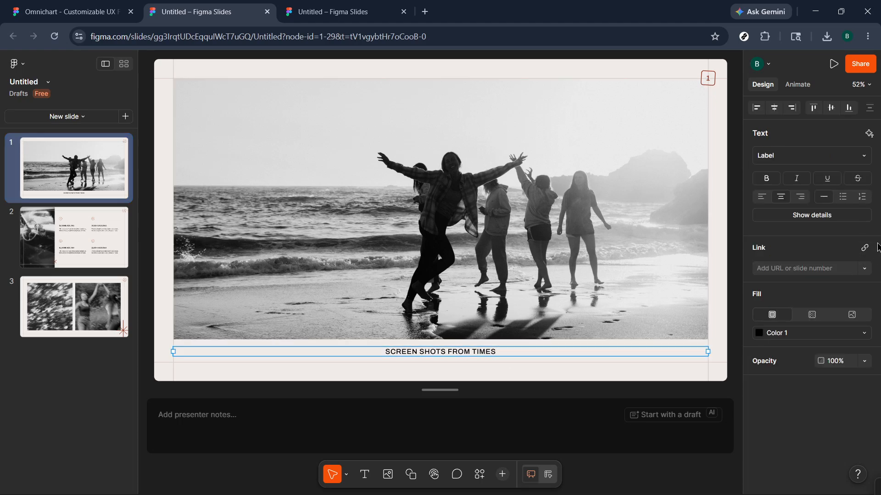
left_click(821, 272)
left_click(708, 78)
left_click(708, 79)
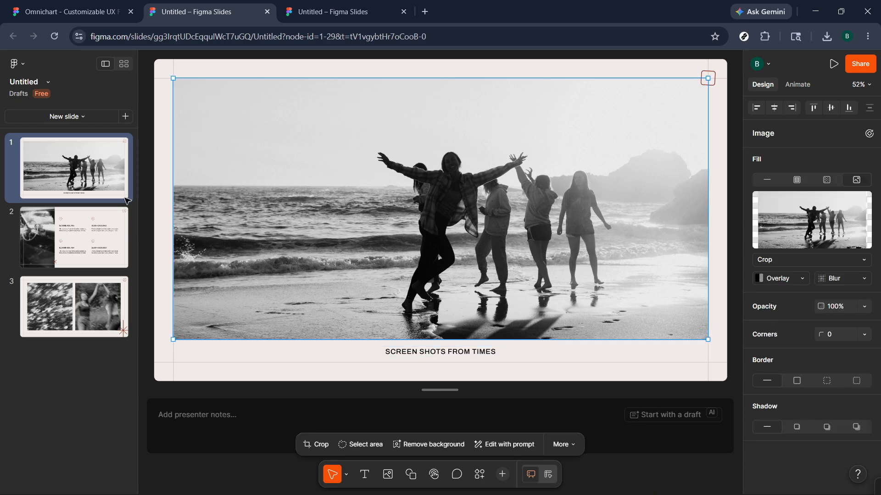
left_click(65, 239)
left_click(64, 310)
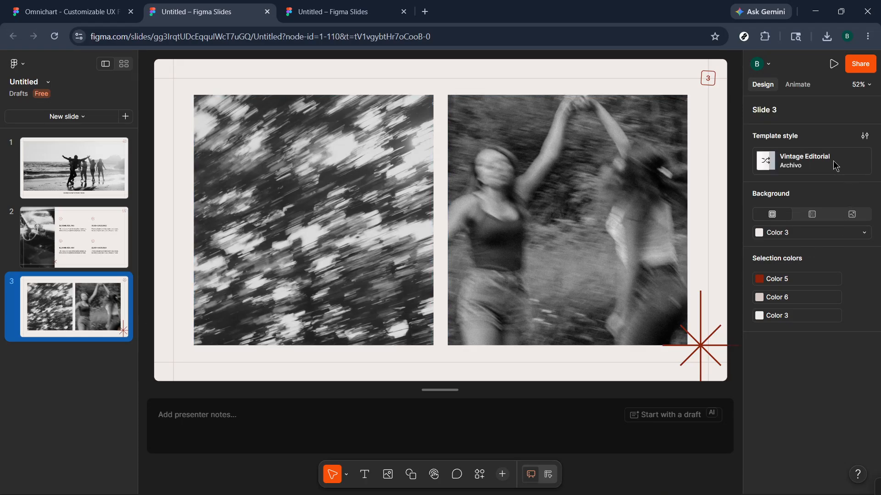
View all slides together in the grid view and return to the single-slide view of slide 3.
left_click(122, 67)
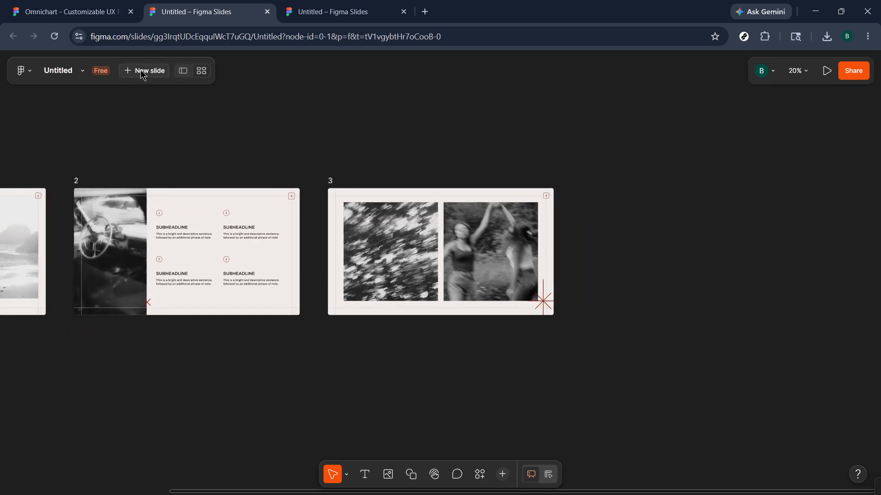
left_click(30, 69)
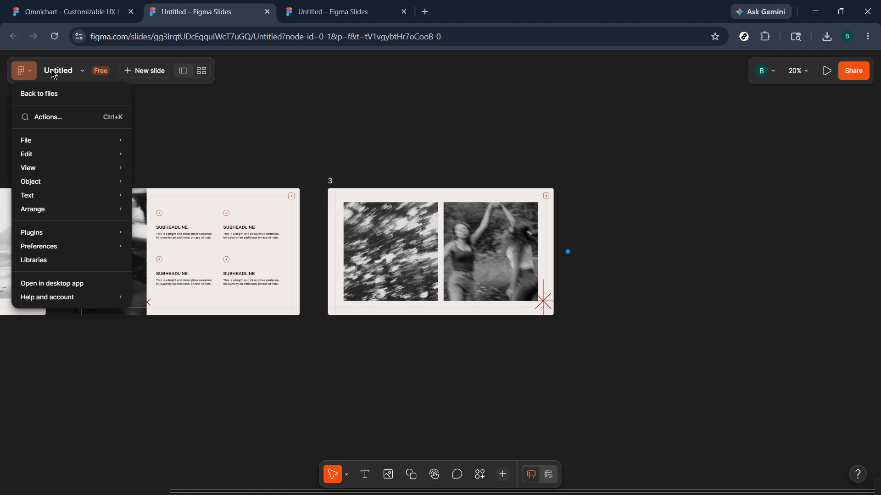
left_click(62, 73)
left_click(183, 70)
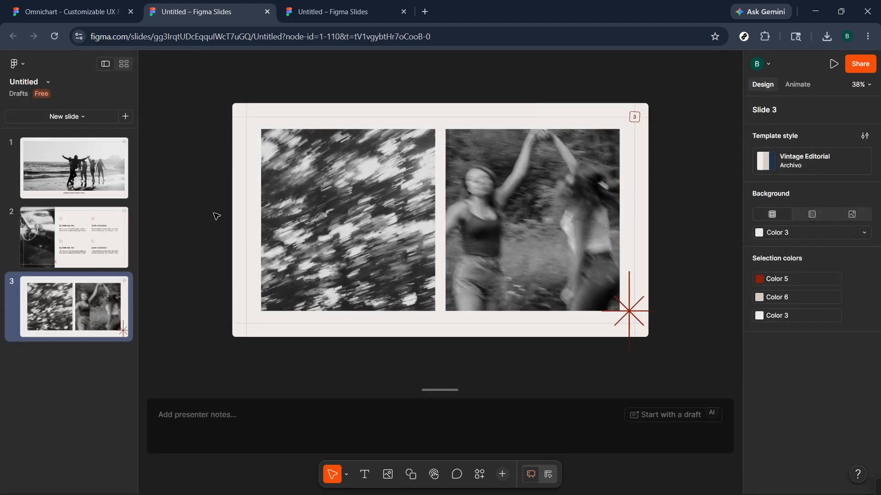
Select the blurred abstract photo on slide 3 and look through the available live interaction elements.
left_click(417, 233)
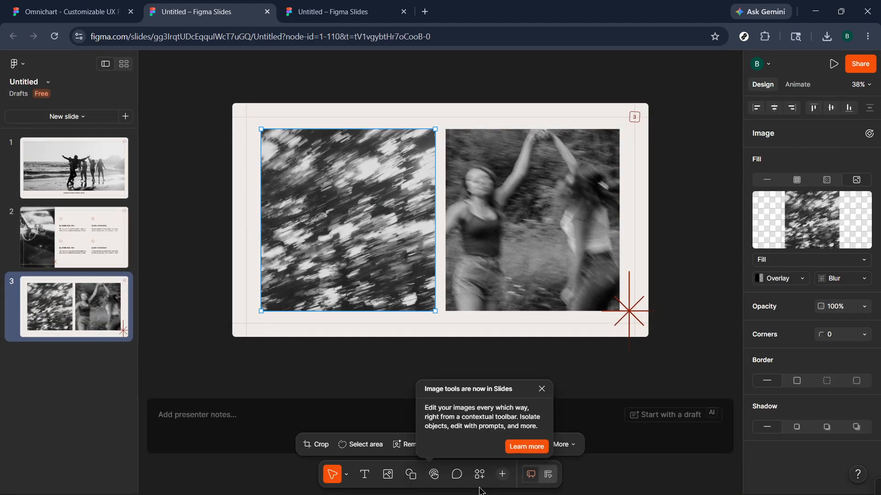
left_click(433, 475)
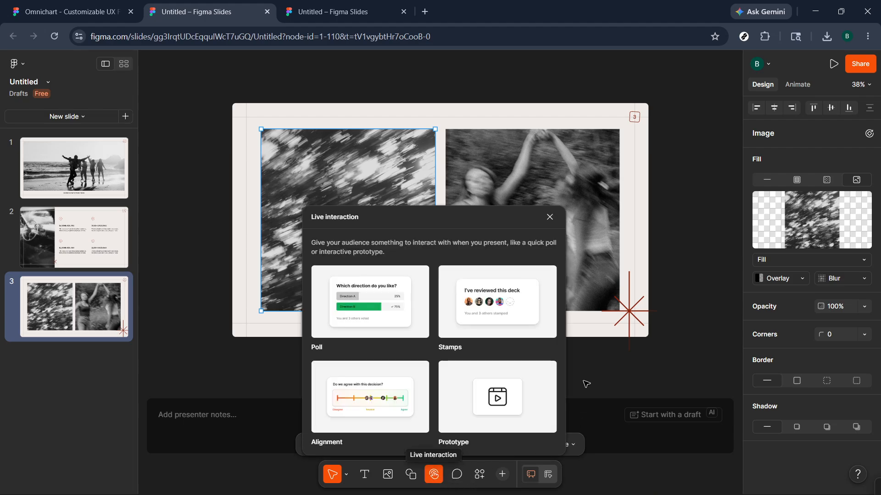
left_click(434, 476)
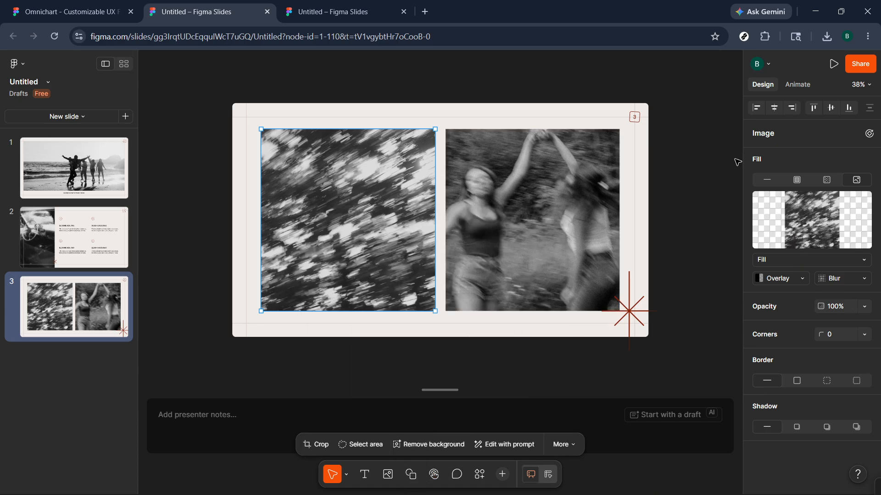
Deselect the photo and start the presentation from slide 3 in the single view without presenter notes.
left_click(727, 181)
mouse_move(832, 63)
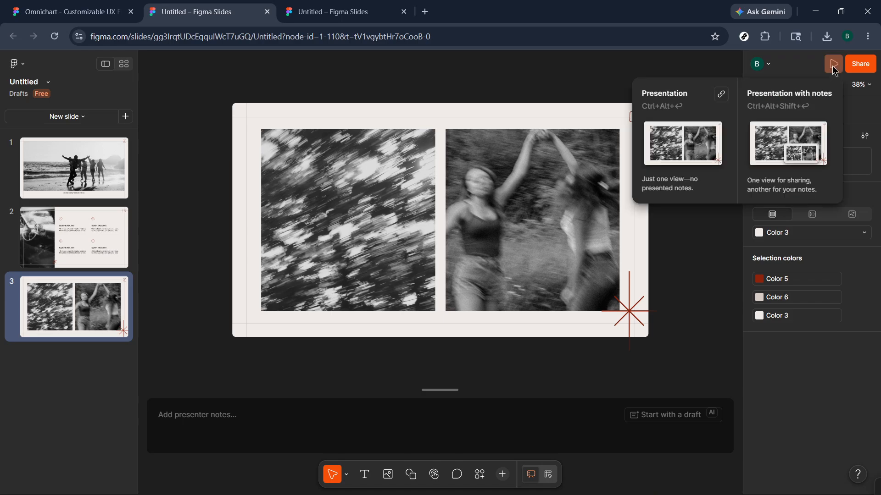
left_click(677, 151)
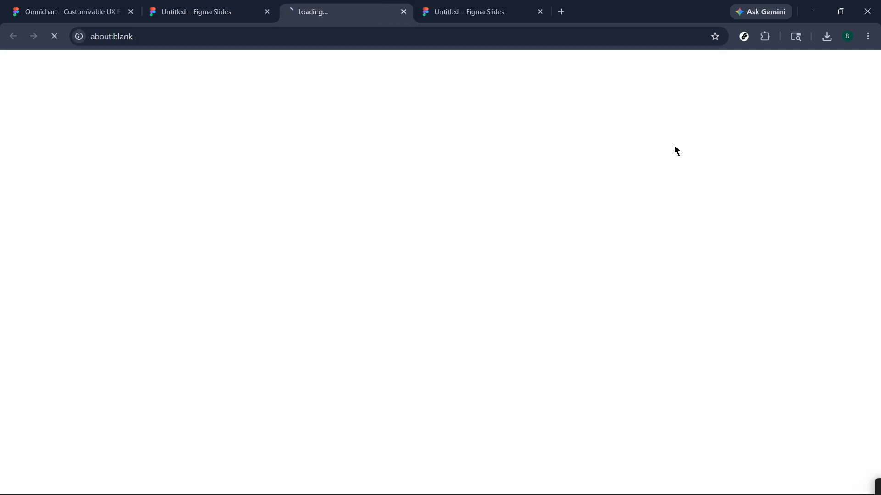